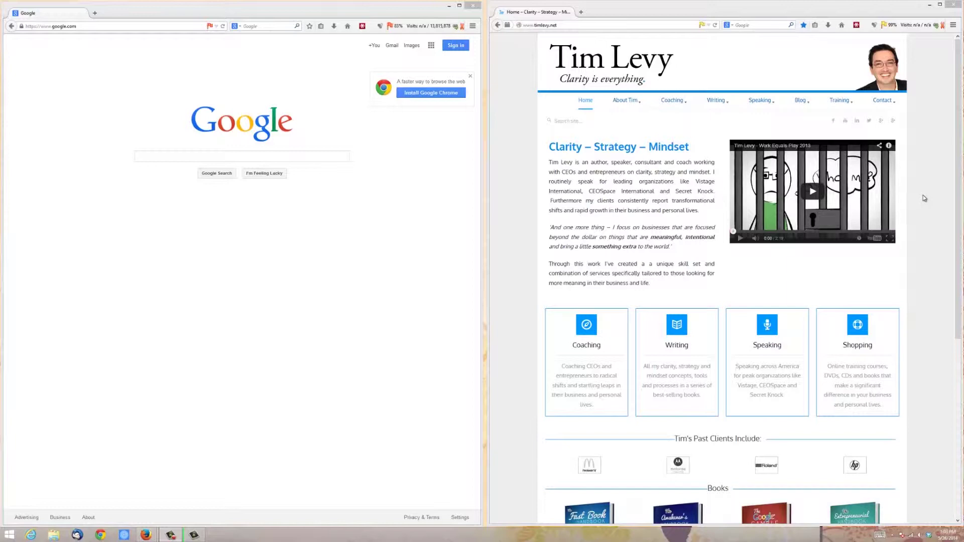
Step: Open the Terms, Privacy, Disclaimer and Disclosure links from the website's footer in separate tabs
drag(959, 142, 959, 313)
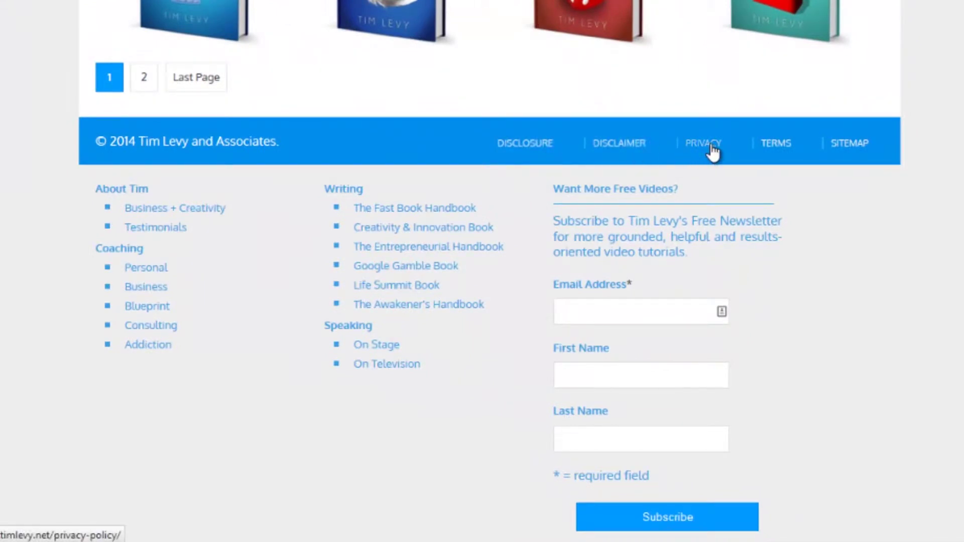
right_click(779, 150)
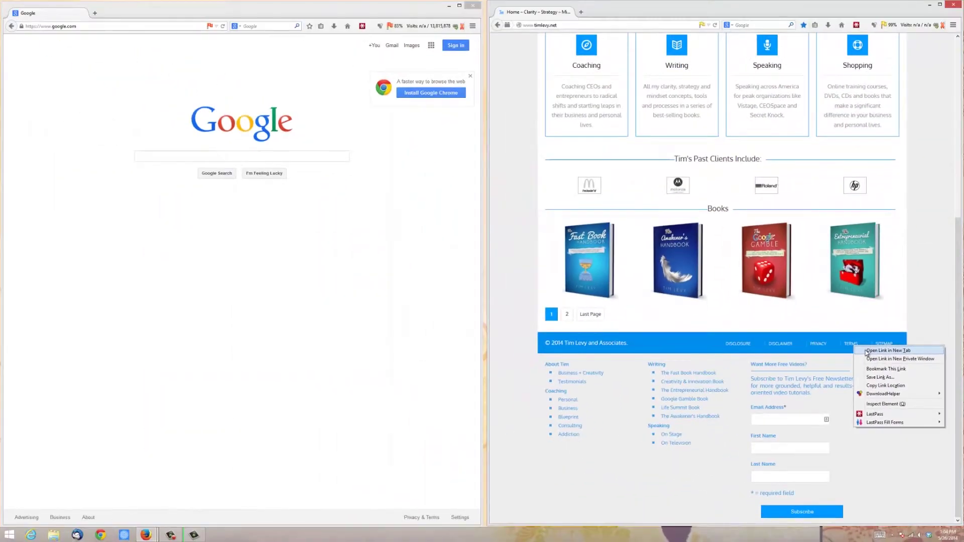
click(859, 325)
right_click(805, 320)
click(829, 353)
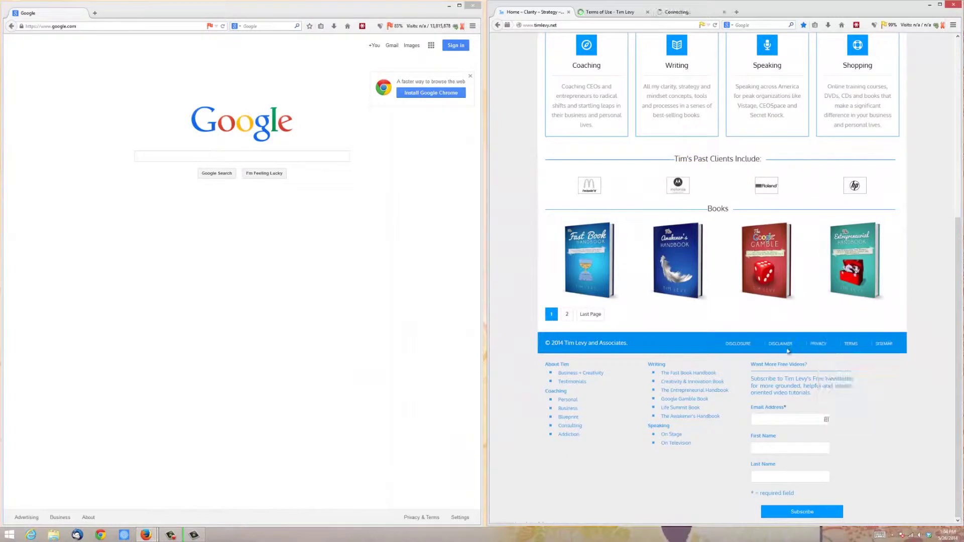
right_click(784, 345)
click(799, 353)
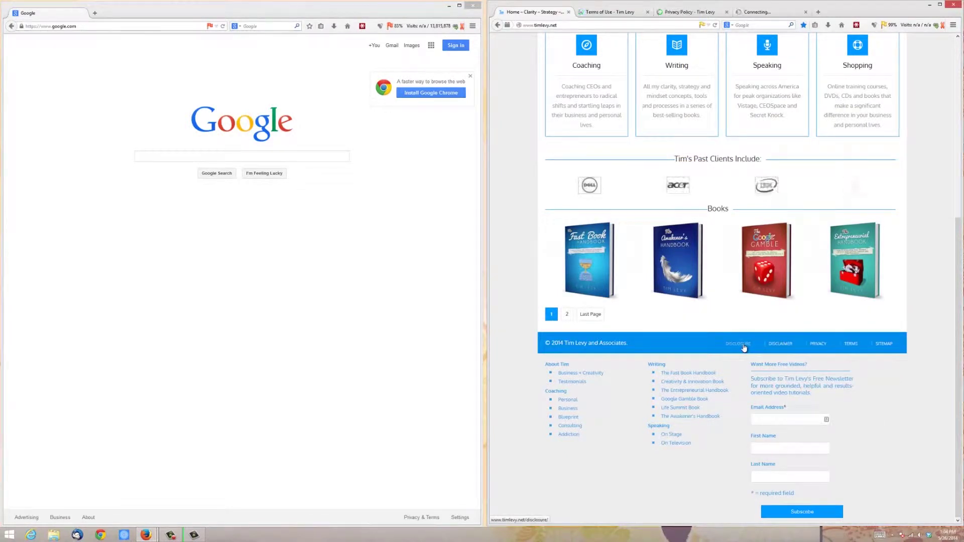
right_click(744, 347)
click(758, 352)
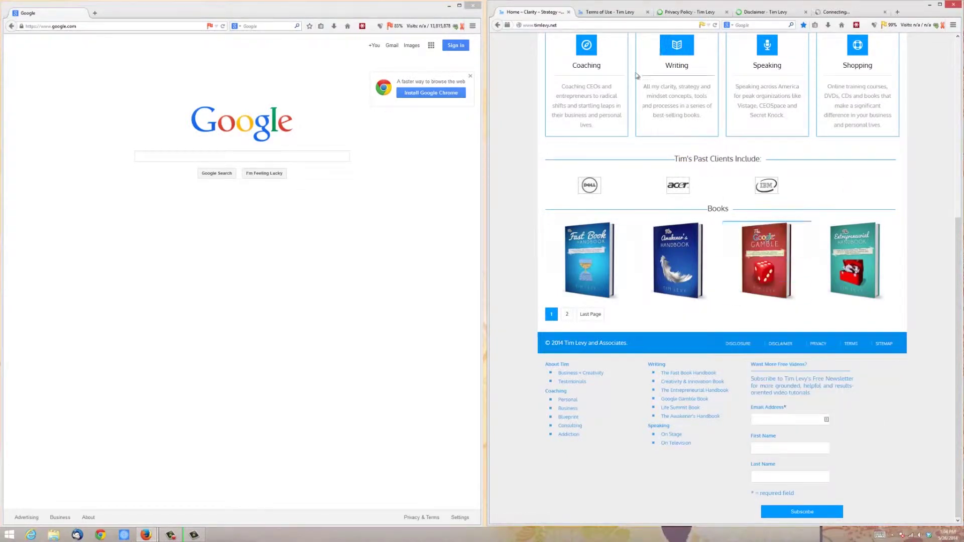
Step: Examine the website's Terms of Use, Privacy Policy, Disclaimer and Disclosure pages
click(609, 13)
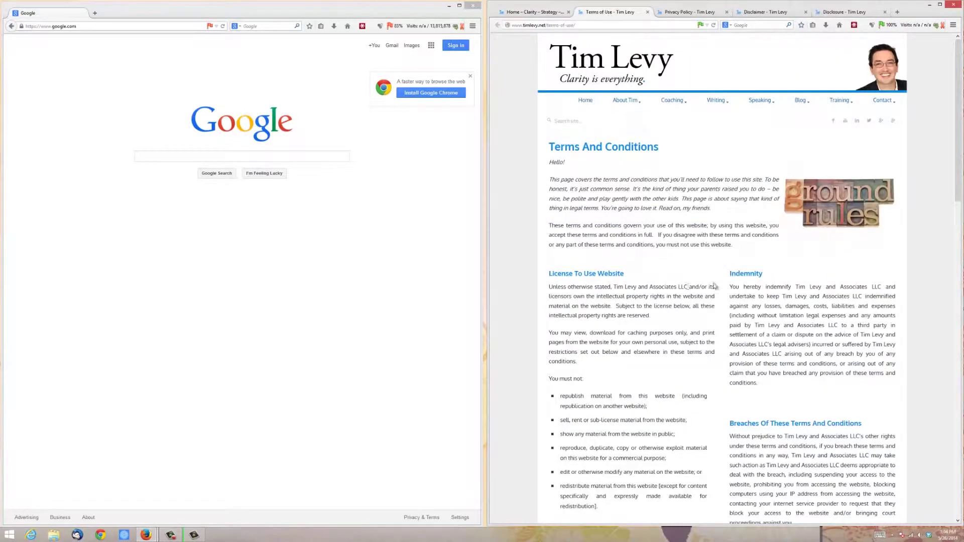
scroll(700, 257, down, 3)
scroll(699, 257, down, 10)
scroll(697, 252, up, 13)
click(683, 12)
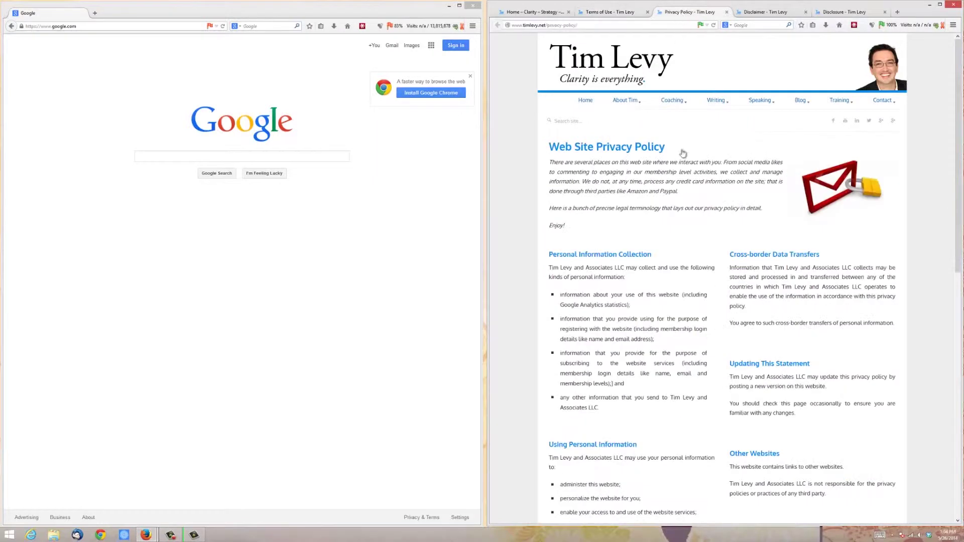
click(771, 12)
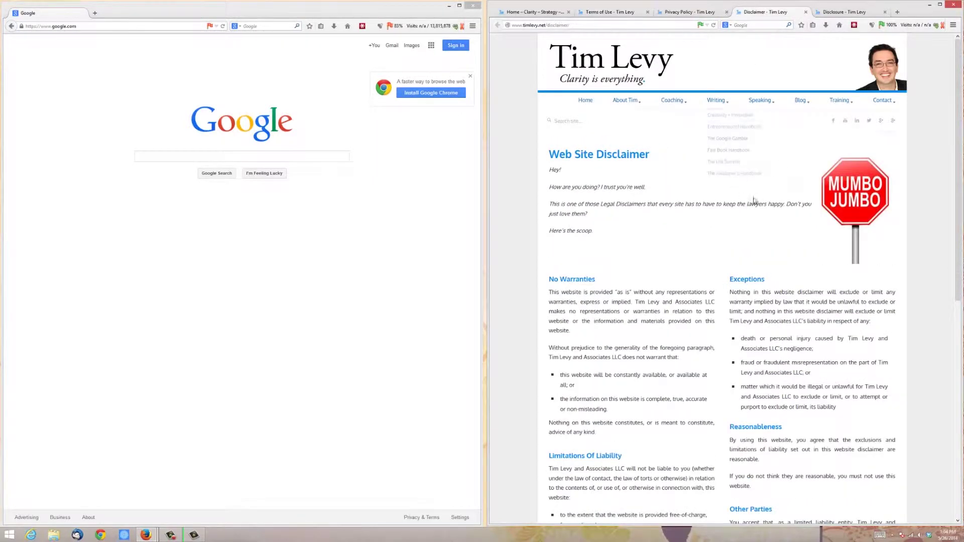
click(839, 12)
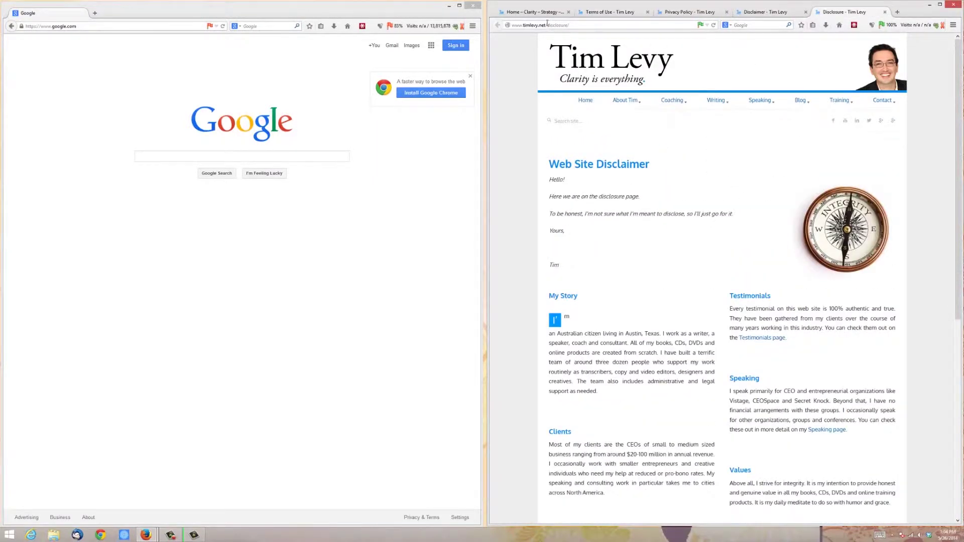
Step: Examine The Google Gamble book page down to its purchase options, and return to the Terms of Use page
scroll(723, 301, down, 15)
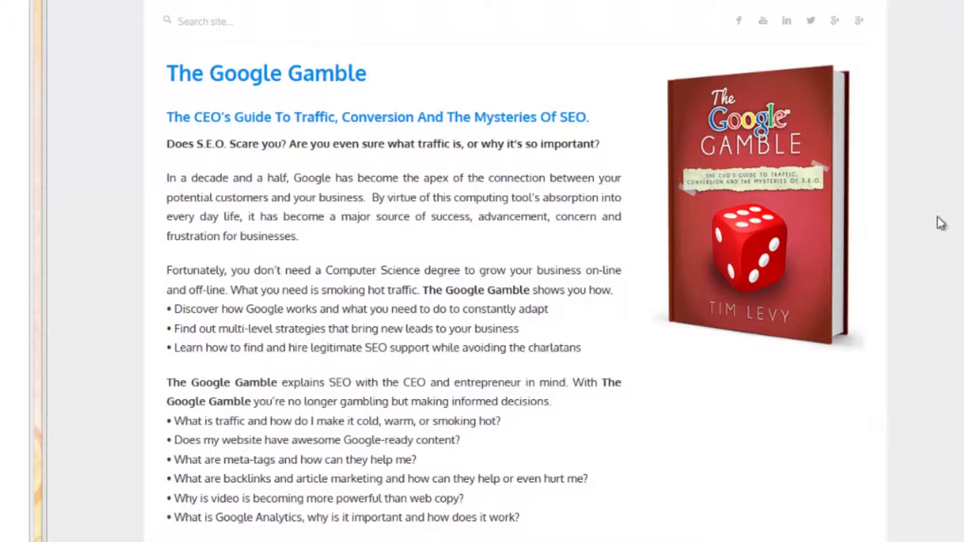
scroll(940, 251, up, 2)
mouse_move(847, 71)
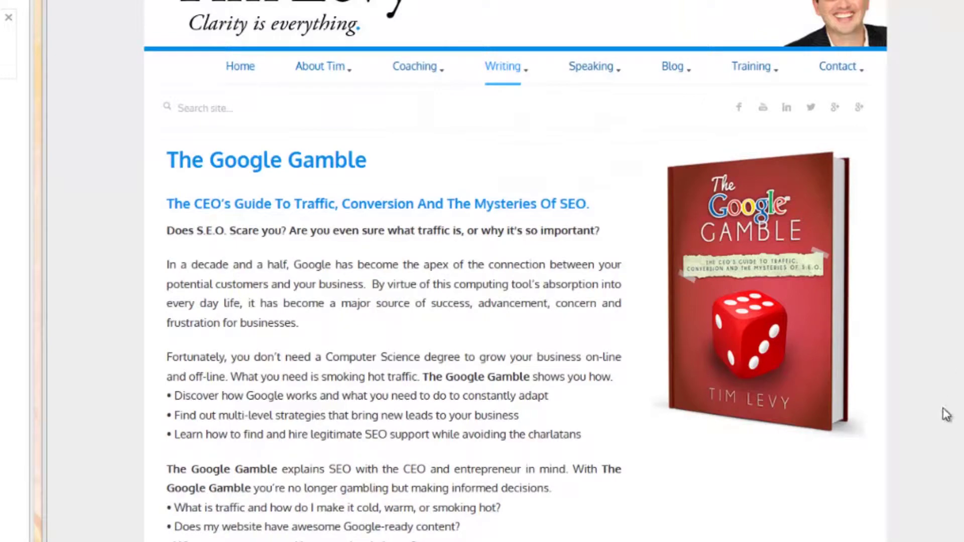
scroll(943, 420, down, 2)
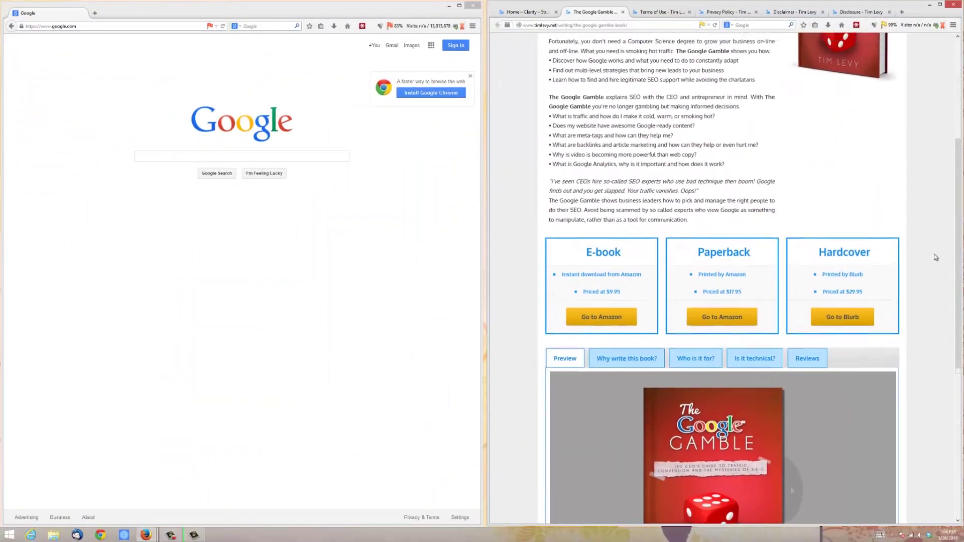
scroll(939, 356, up, 5)
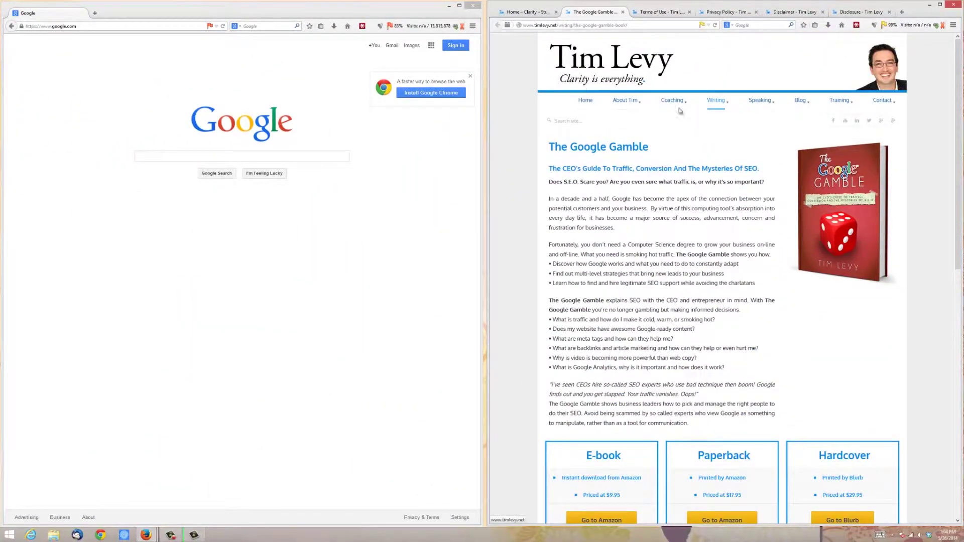
click(666, 14)
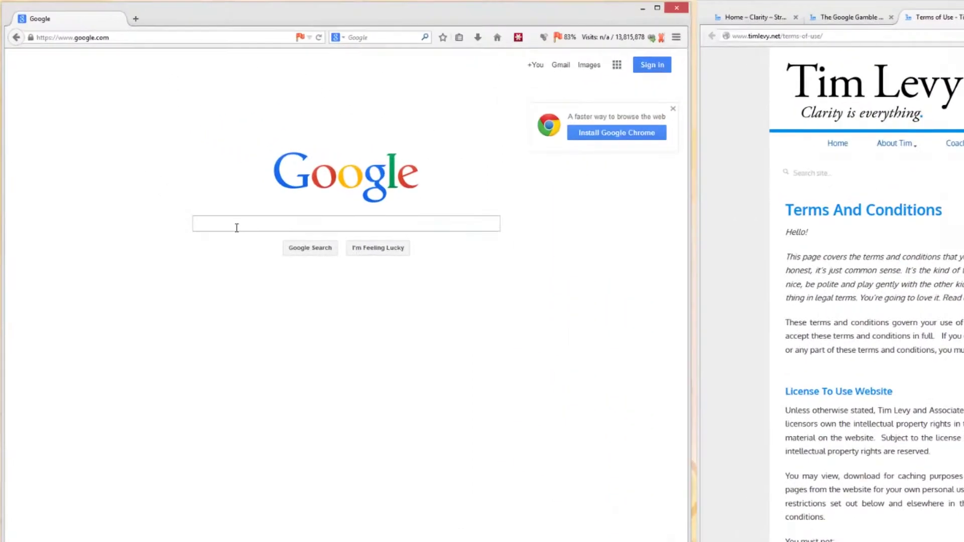
Step: Search Google for "free net law" and open the Freenetlaw website from the results
click(166, 161)
text(free net law)
key(Return)
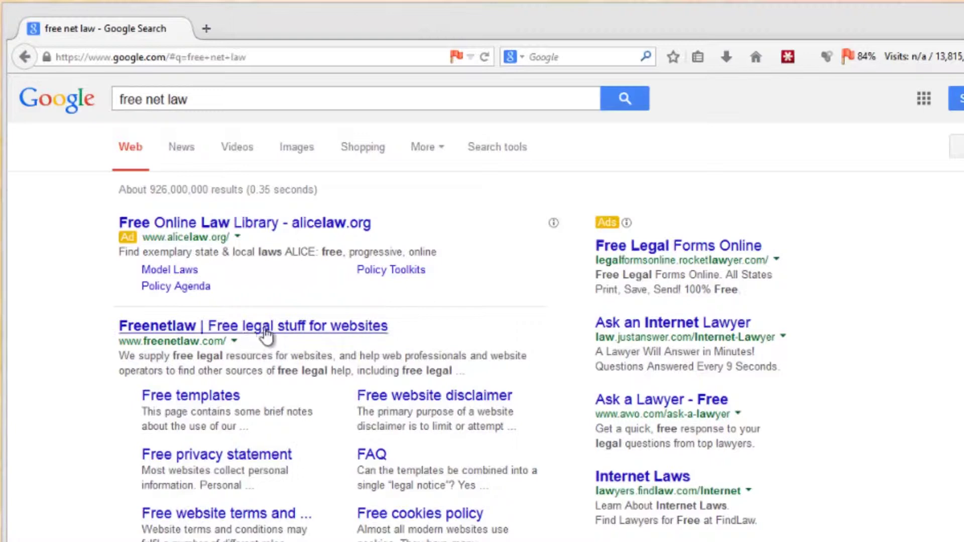
click(266, 333)
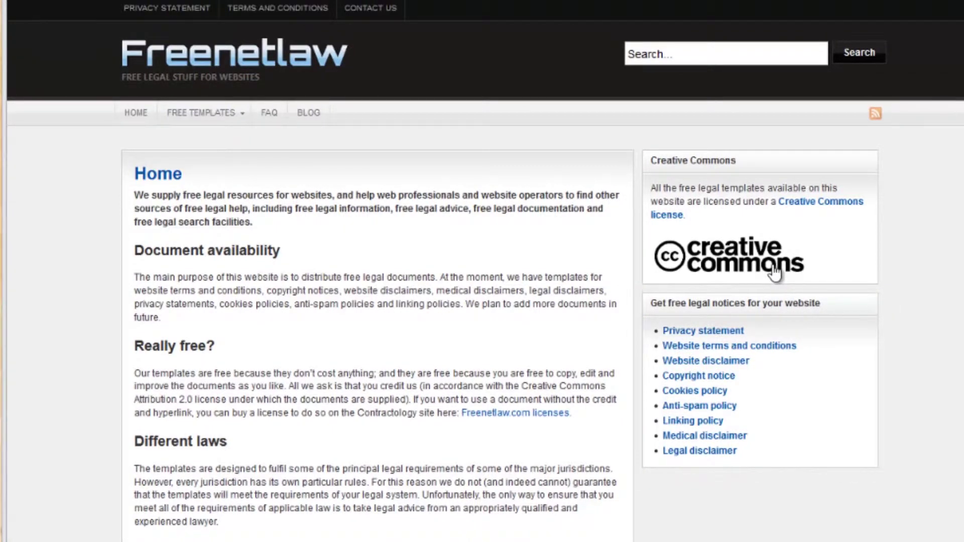
Step: Open Freenetlaw's privacy statement, website terms and conditions, website disclaimer and copyright notice pages in separate tabs
right_click(729, 335)
click(768, 344)
right_click(753, 347)
click(769, 357)
right_click(703, 359)
click(767, 369)
right_click(705, 377)
click(736, 385)
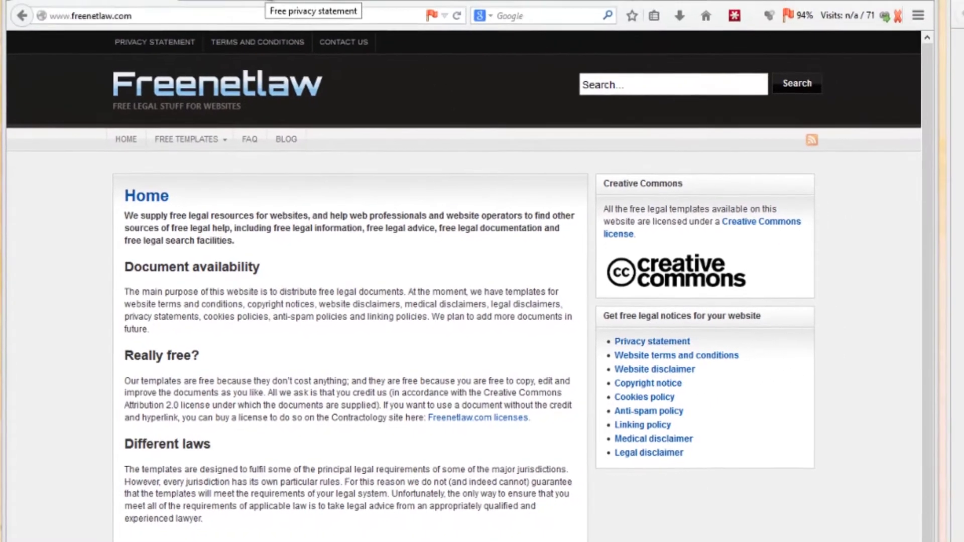
Step: Download the free privacy statement template and open privacy-statement.doc with OpenOffice Writer
click(226, 23)
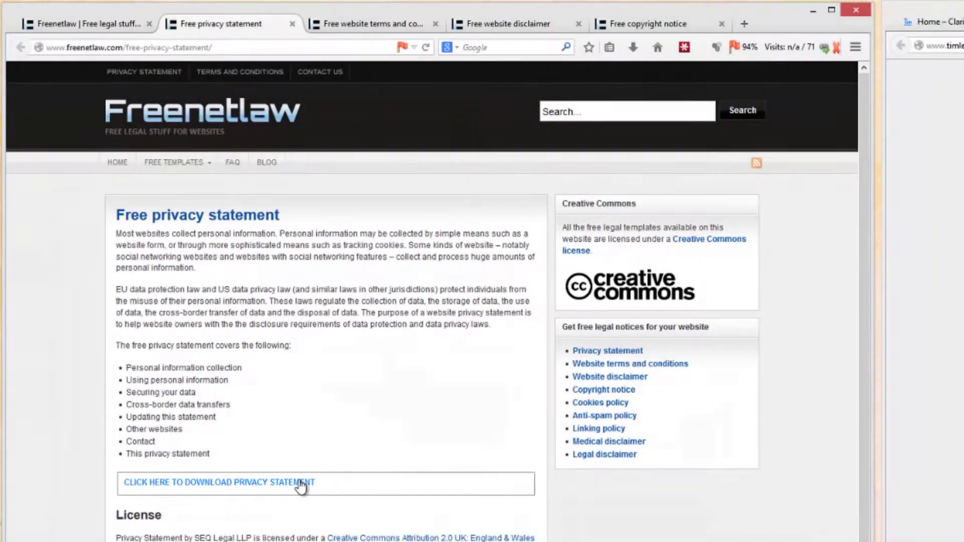
click(301, 483)
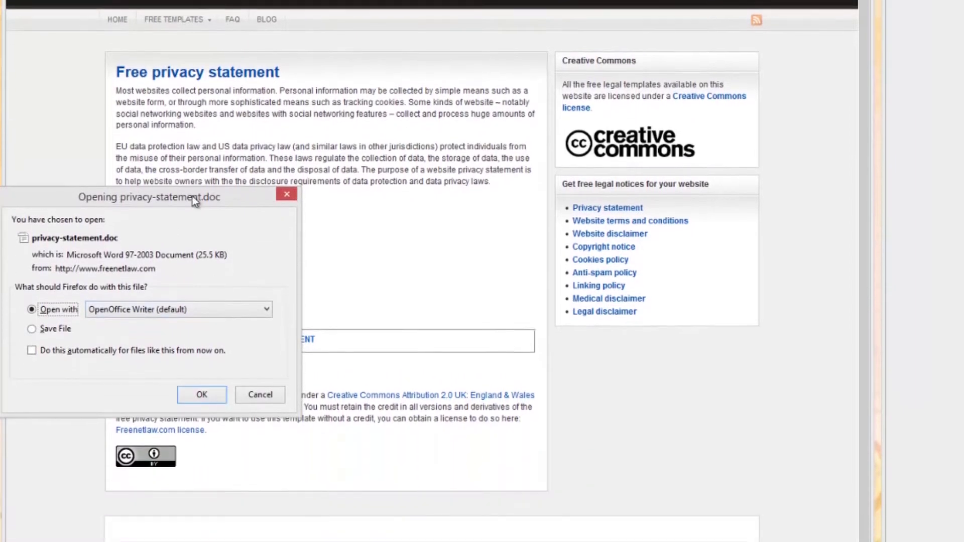
drag(192, 325, 492, 268)
click(500, 341)
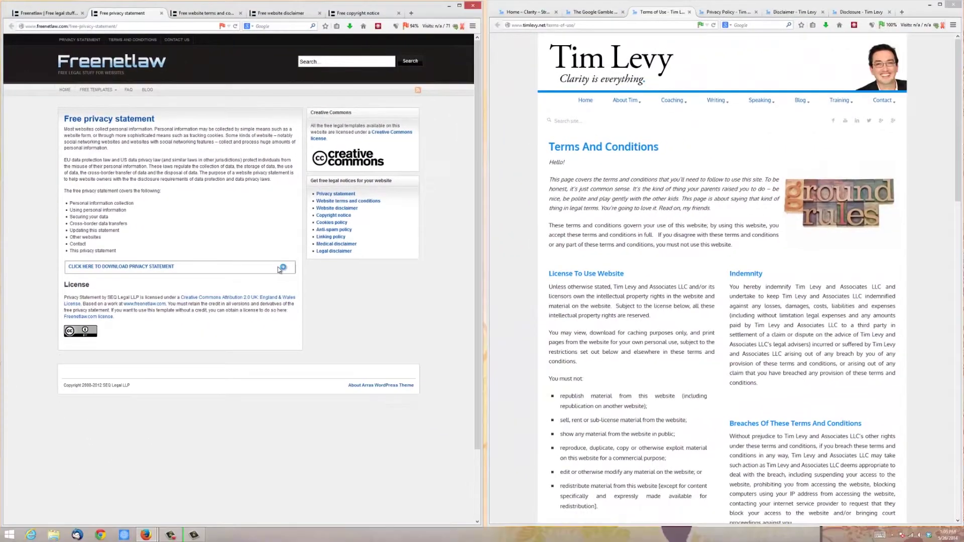
Step: View the free website terms and conditions, website disclaimer and copyright notice template pages
click(202, 13)
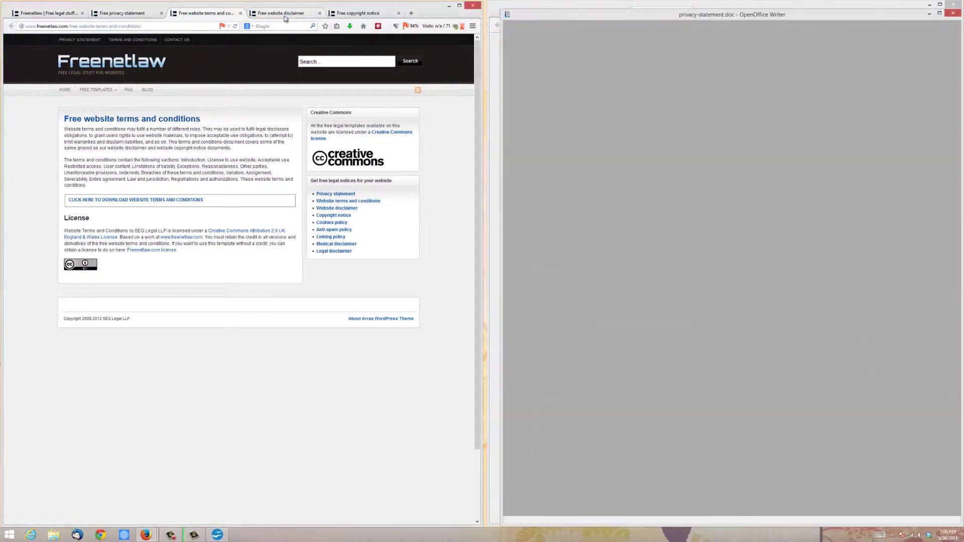
click(283, 14)
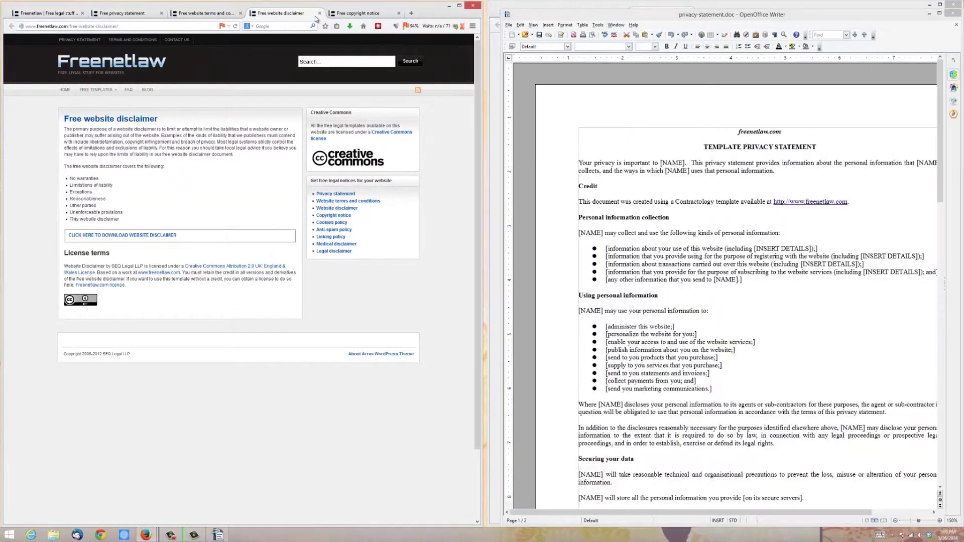
click(364, 16)
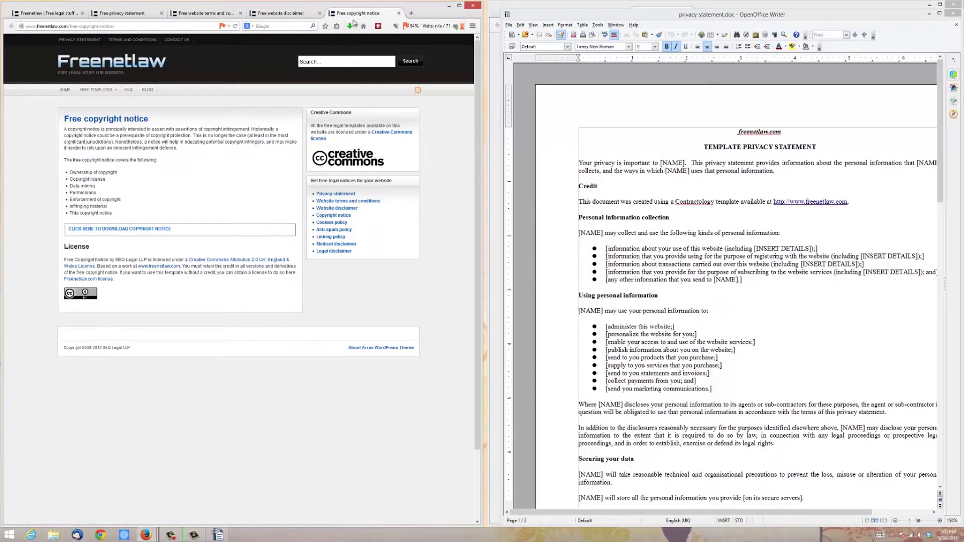
Step: Widen the privacy statement's document window to inspect the first [NAME] placeholder, and close the document
click(795, 175)
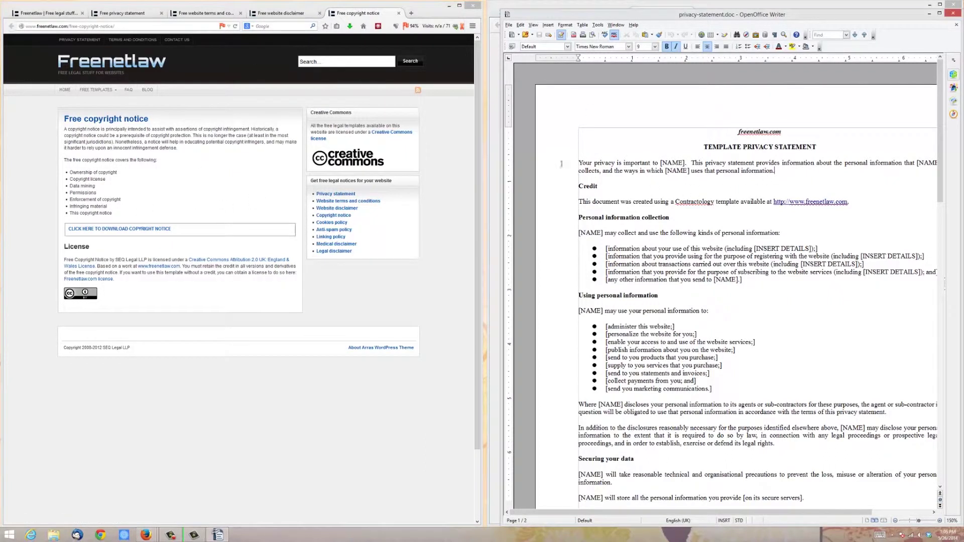
drag(502, 219, 350, 219)
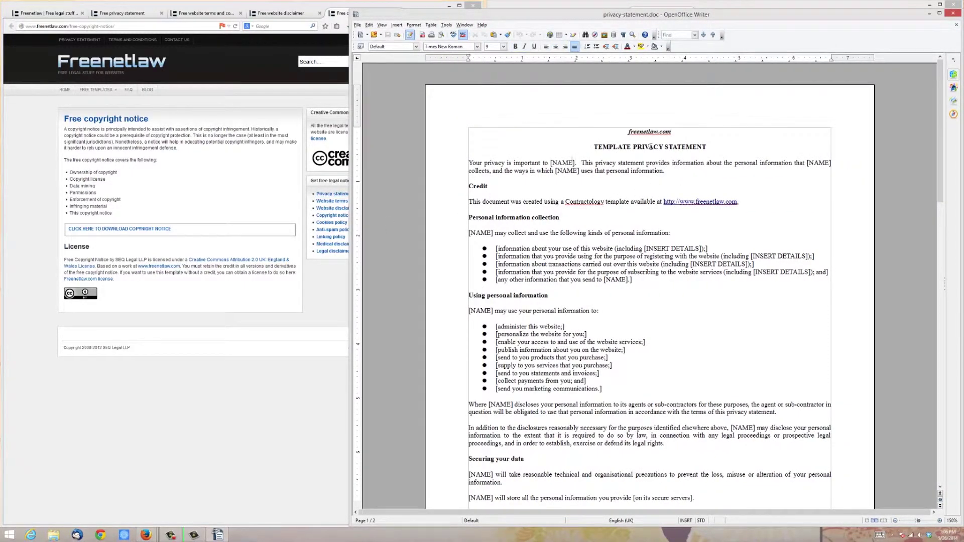
drag(574, 163, 550, 162)
click(956, 14)
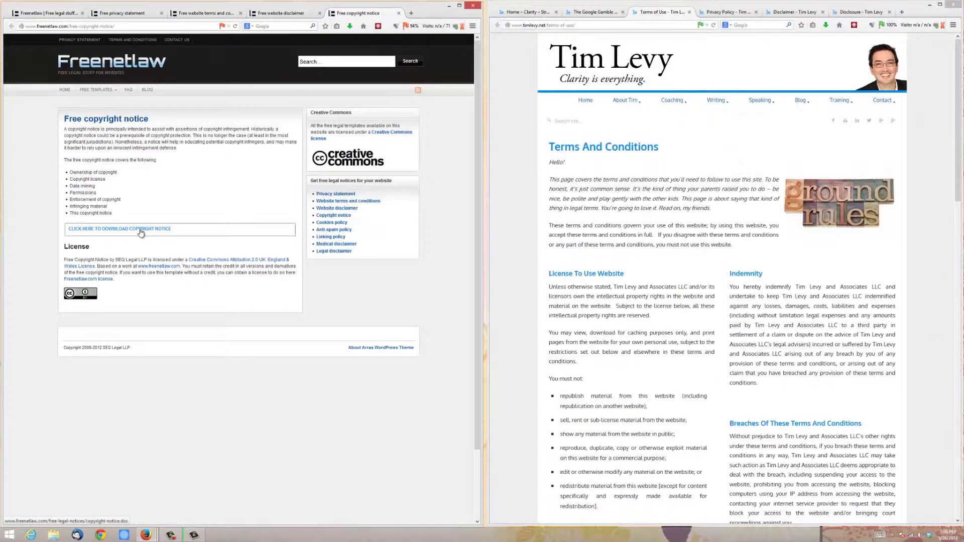
Step: Download the copyright notice template, saving copyright-notice.doc to disk
click(141, 232)
click(201, 230)
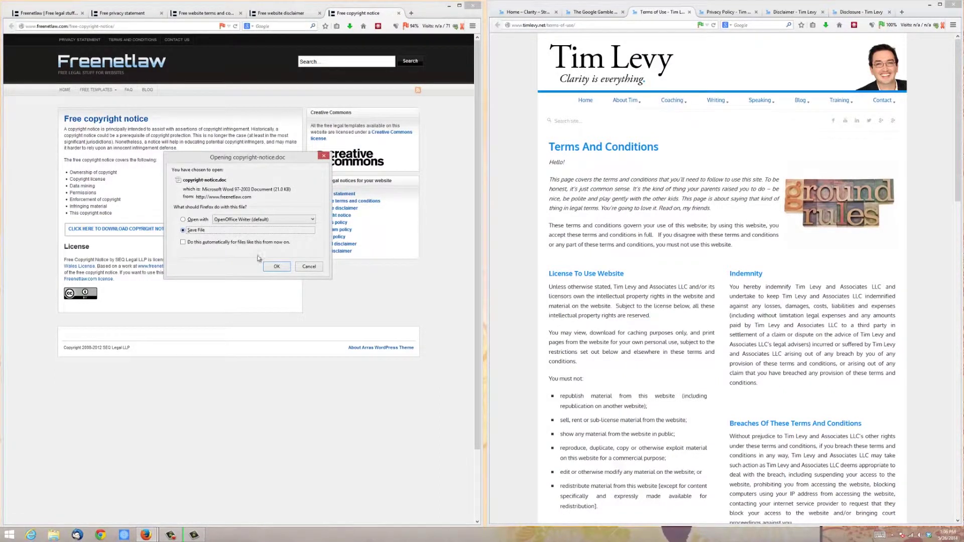
click(276, 267)
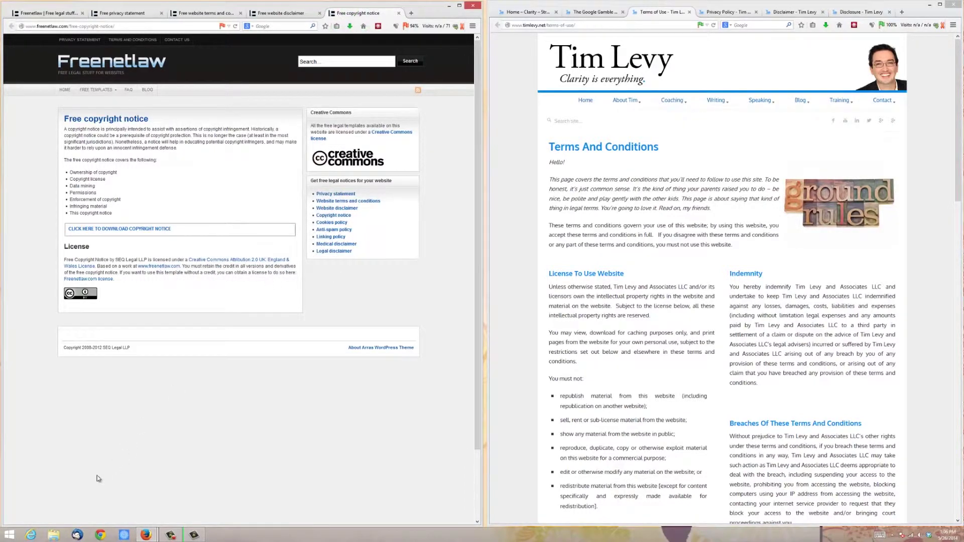
Step: Open copyright-notice.doc from the Downloads folder in Microsoft Word and enable editing
click(54, 535)
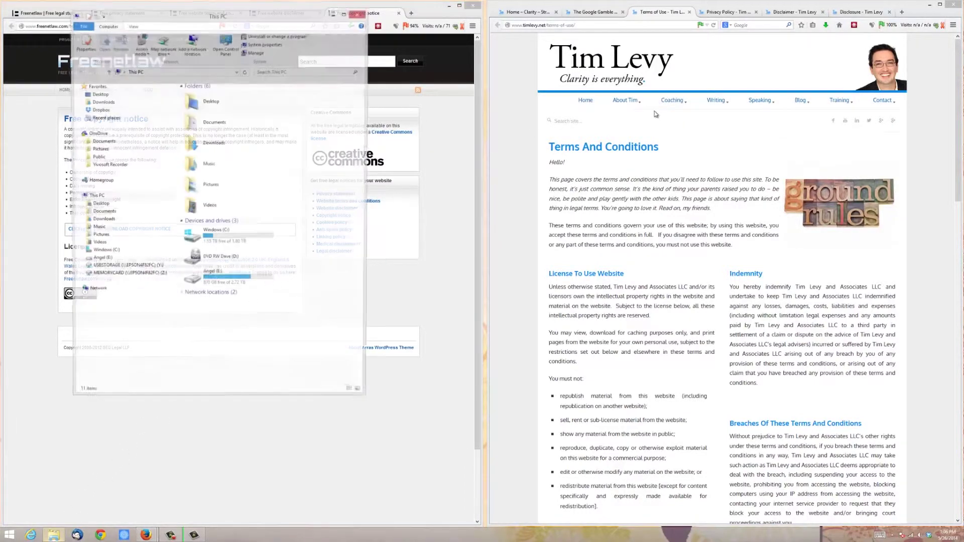
double_click(223, 145)
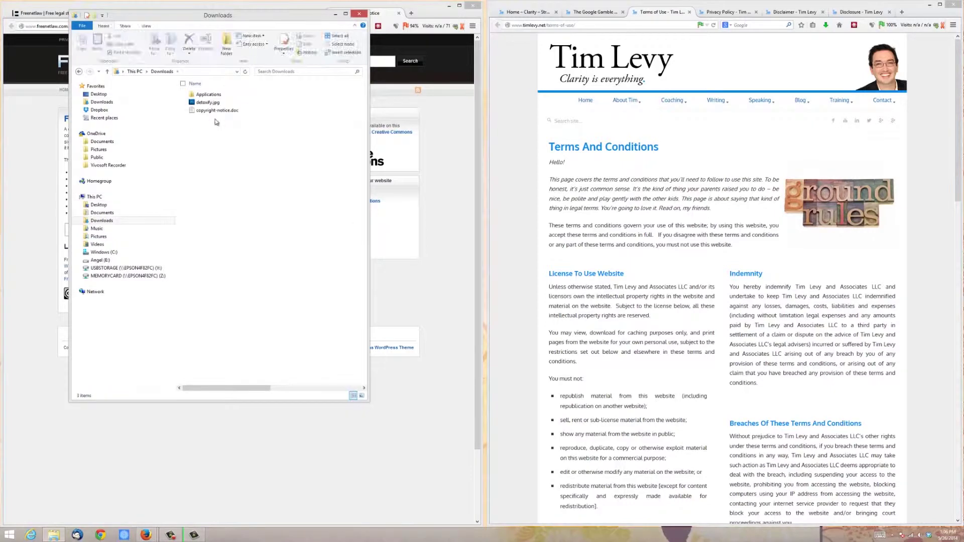
right_click(218, 110)
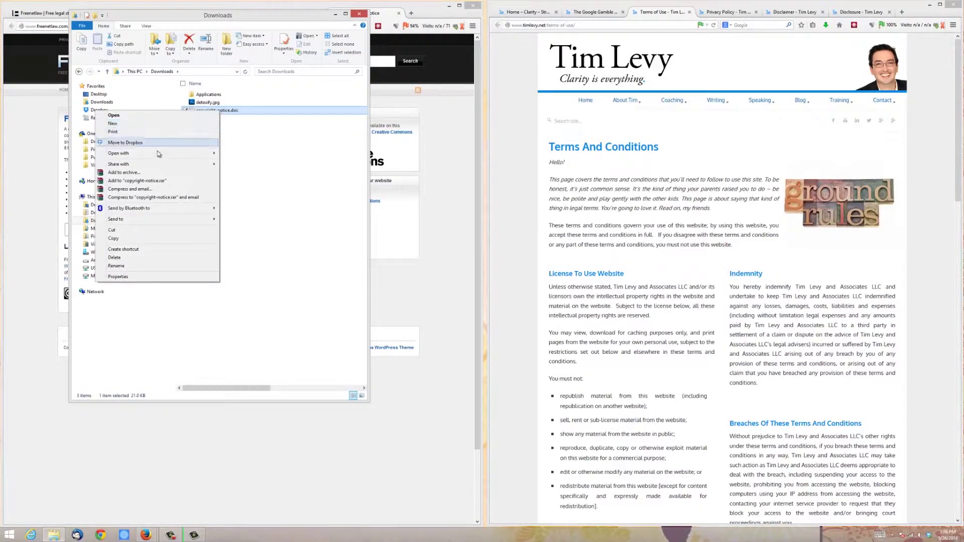
mouse_move(157, 158)
click(39, 161)
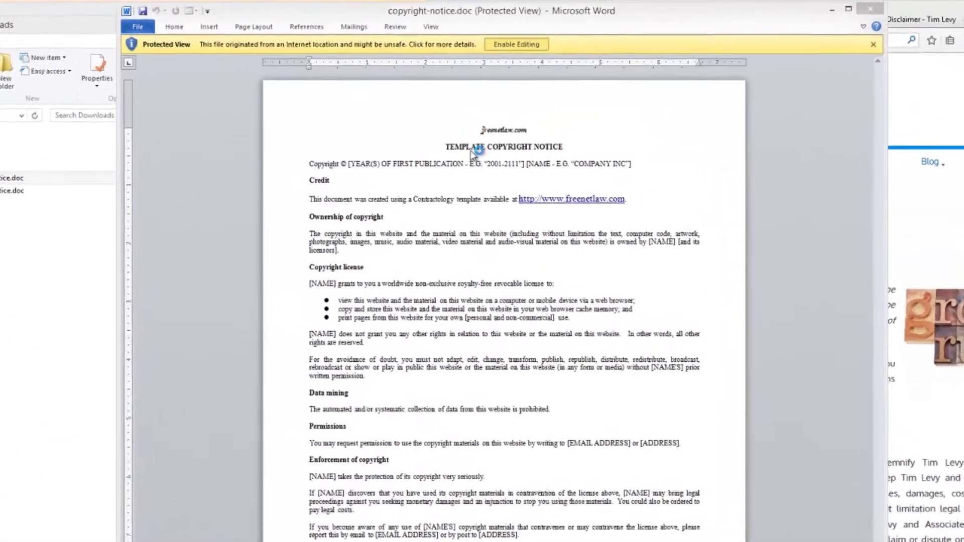
click(544, 28)
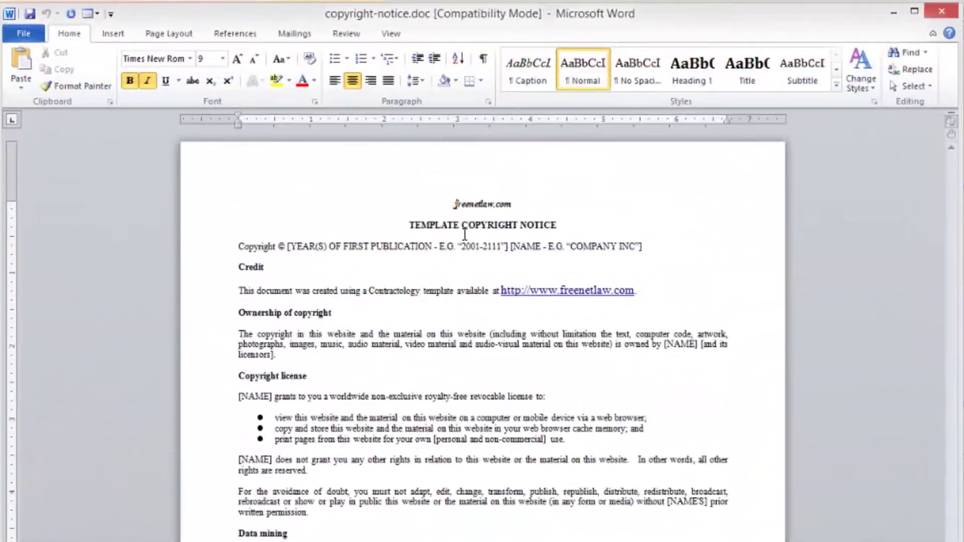
Step: Set the copyright notice document's zoom to 150%
click(392, 34)
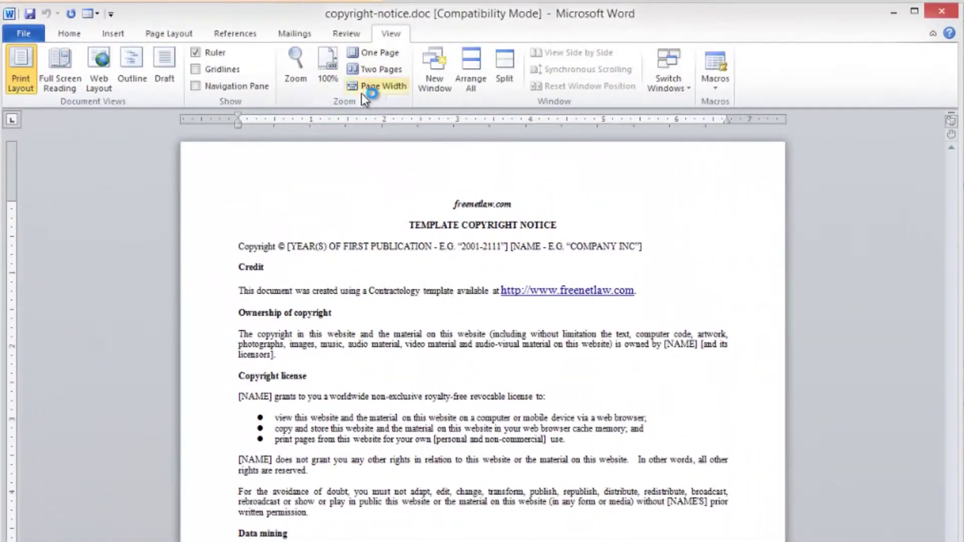
click(296, 65)
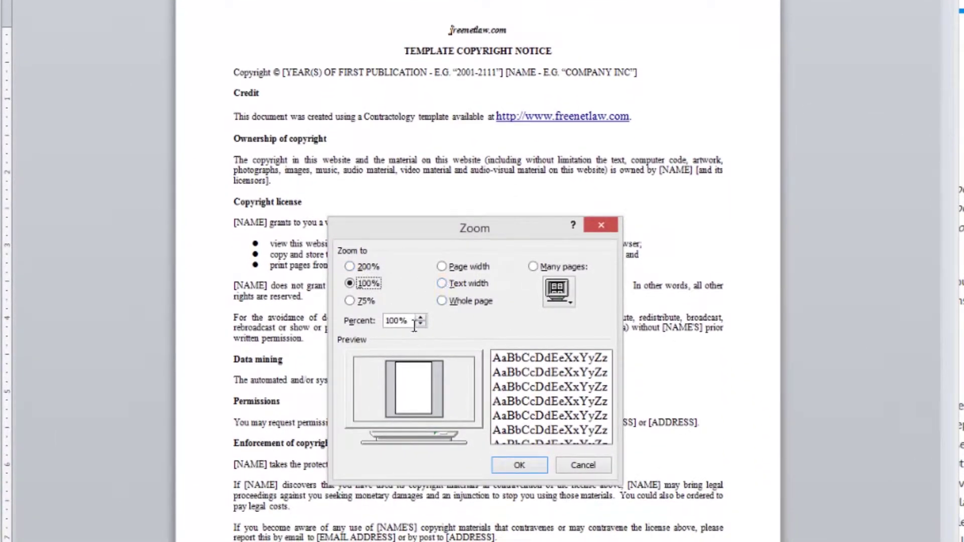
drag(385, 322, 410, 322)
text(150)
key(Tab)
key(Return)
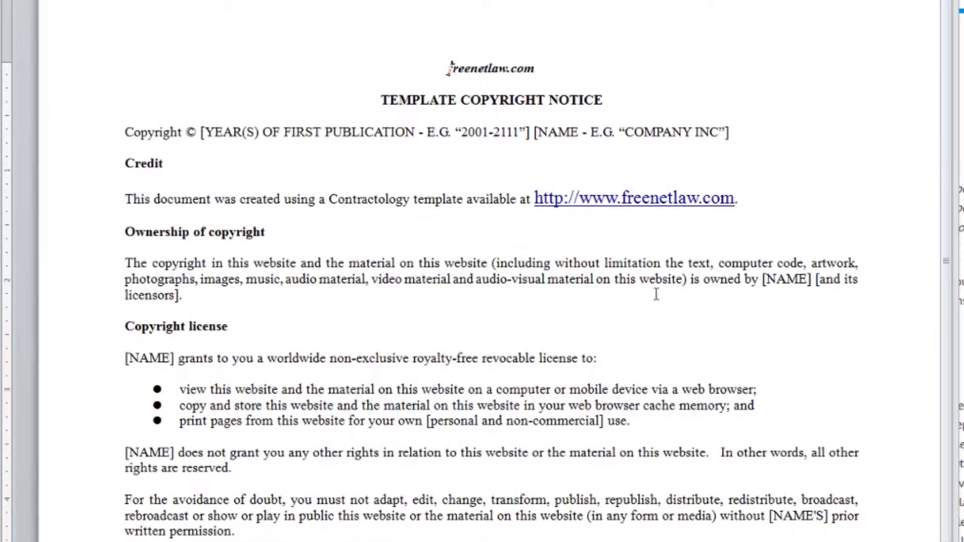
Step: Replace every [NAME] placeholder in the copyright notice with the company name "Tim Levy and Associates", including a search from the document's beginning
click(760, 279)
key(shift+Right)
key(shift+Right)
key(shift+Right)
key(shift+Right)
key(shift+Right)
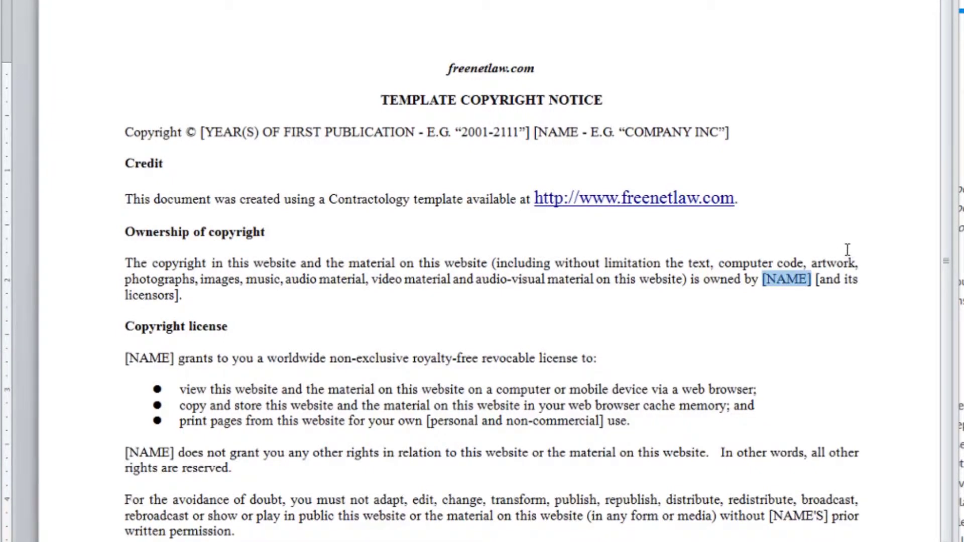
key(ctrl+h)
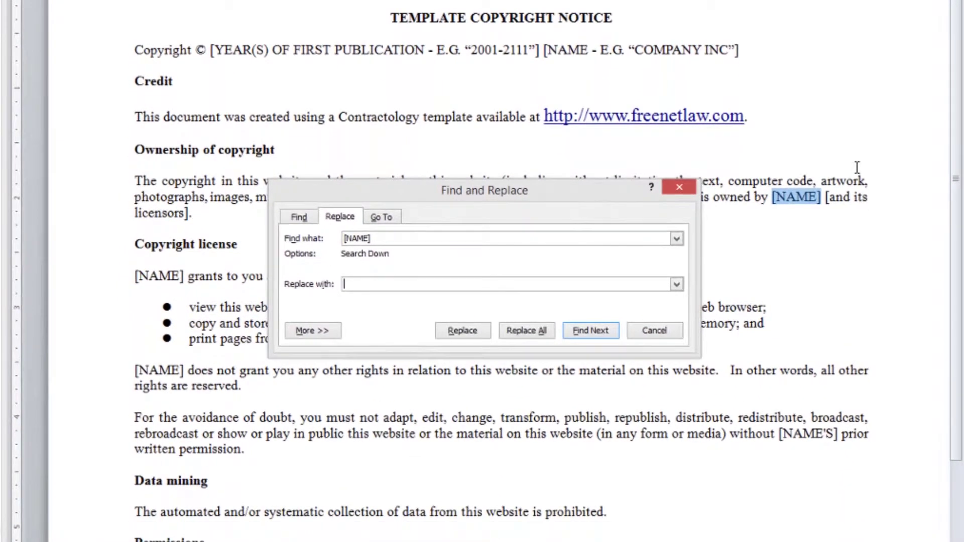
text(Tim Levy and Associatds)
key(BackSpace)
text(es)
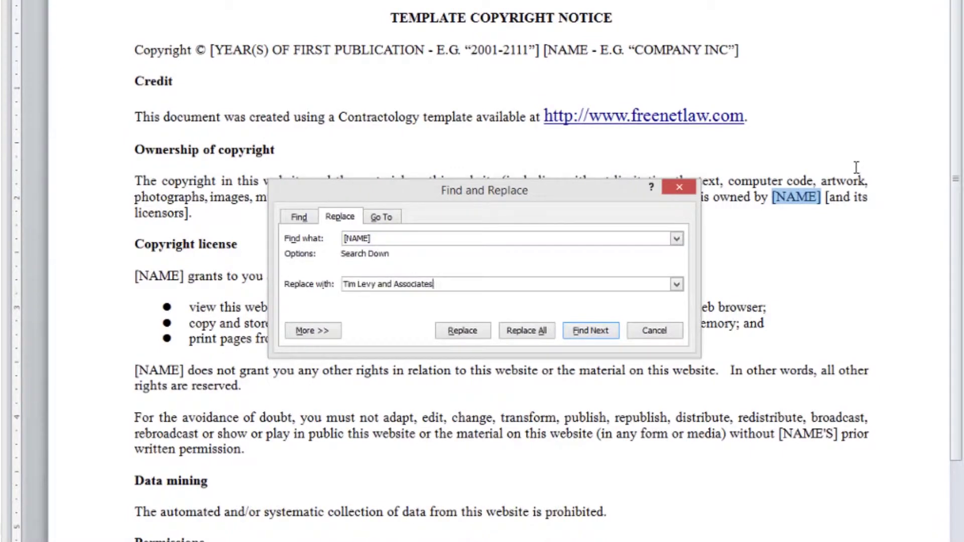
click(528, 333)
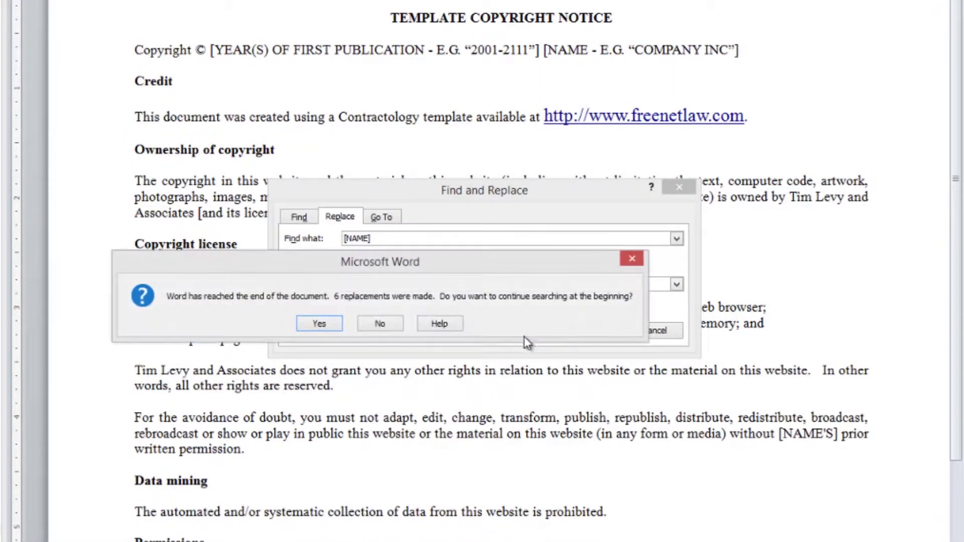
click(318, 330)
click(347, 323)
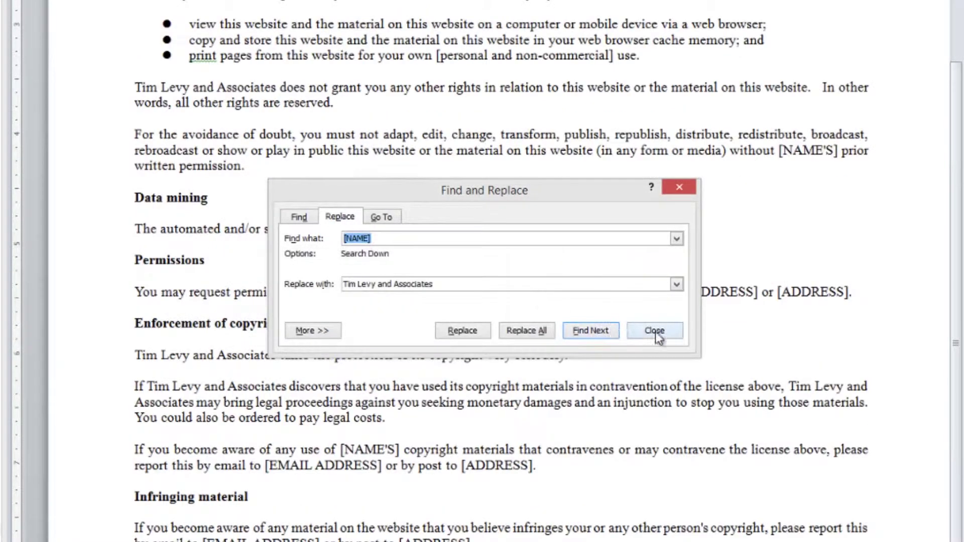
click(648, 331)
scroll(650, 157, up, 6)
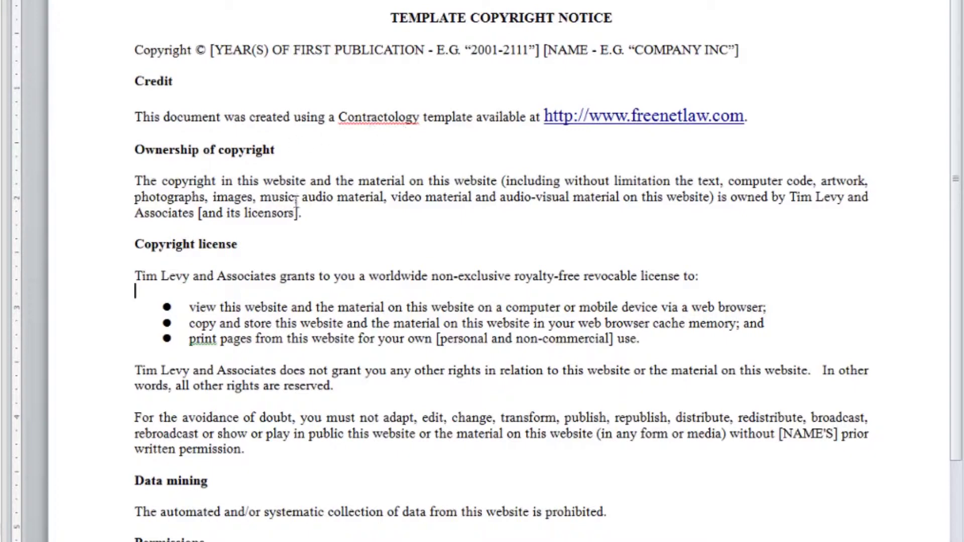
Step: Delete the optional "[and its licensors]" wording from the Ownership of copyright paragraph, keeping the full stop
scroll(297, 191, down, 1)
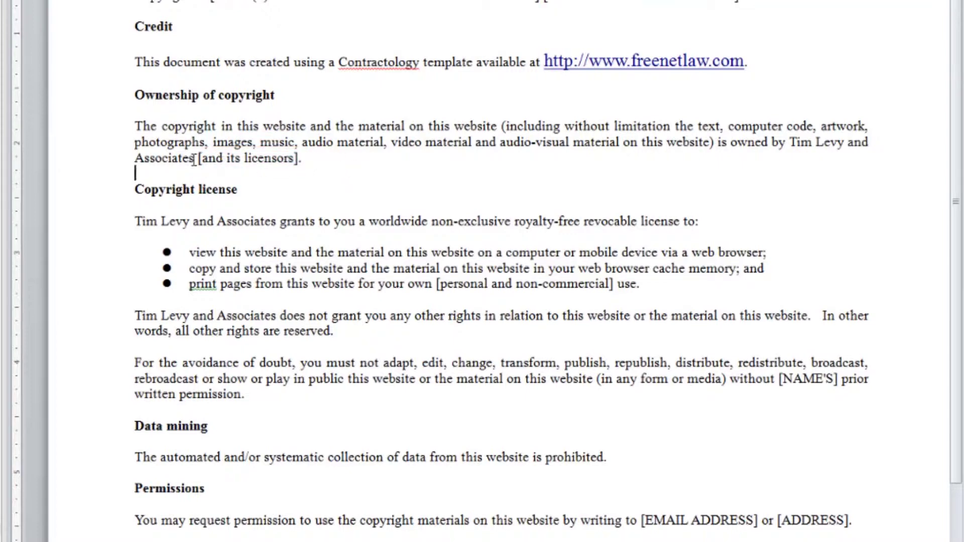
key(shift+Up)
click(322, 162)
key(BackSpace)
key(ctrl+shift+Left)
key(ctrl+shift+Left)
key(ctrl+shift+Left)
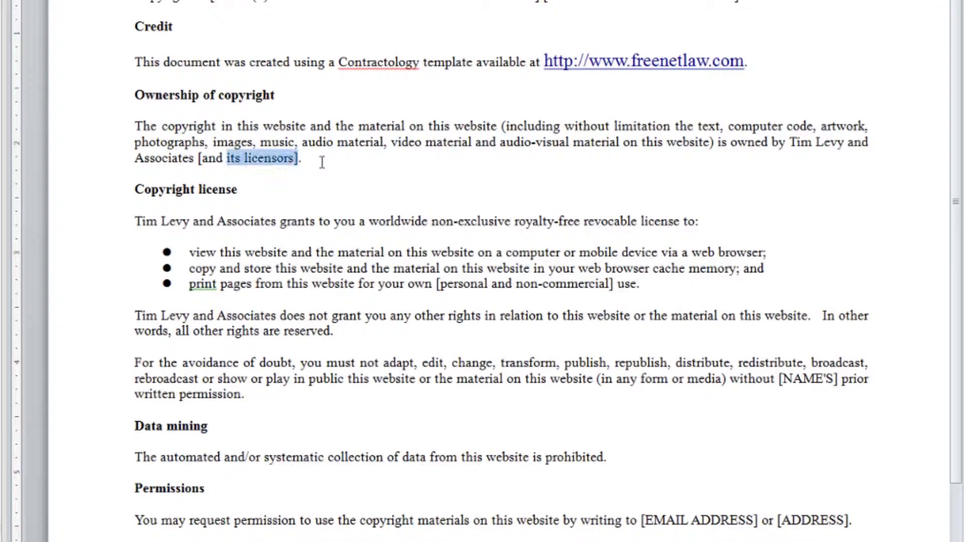
key(Delete)
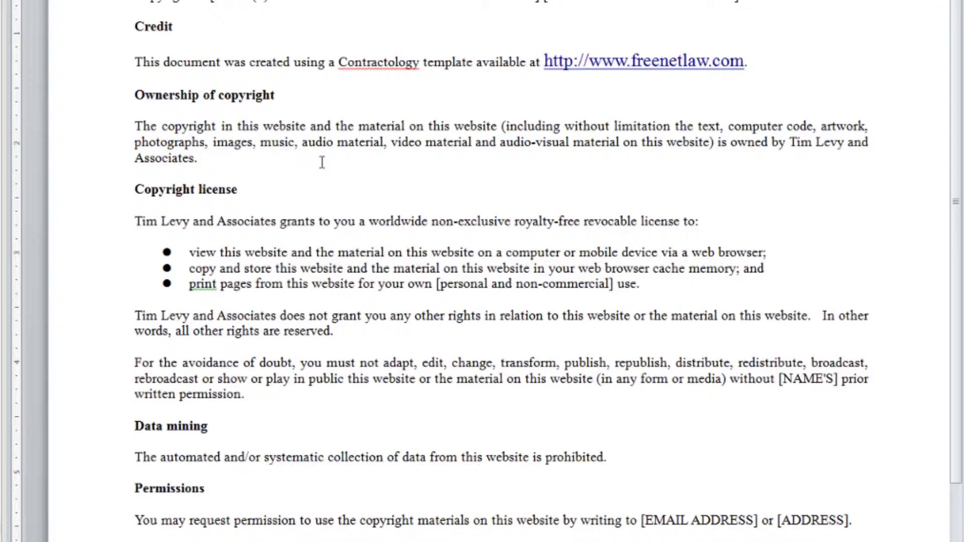
Step: Remove the square brackets around "personal and non-commercial" in the last Copyright license bullet
click(438, 284)
key(Delete)
key(Right)
key(Right)
key(Right)
key(Right)
key(Right)
key(Right)
key(Right)
key(Right)
key(Right)
key(Right)
key(Right)
key(Delete)
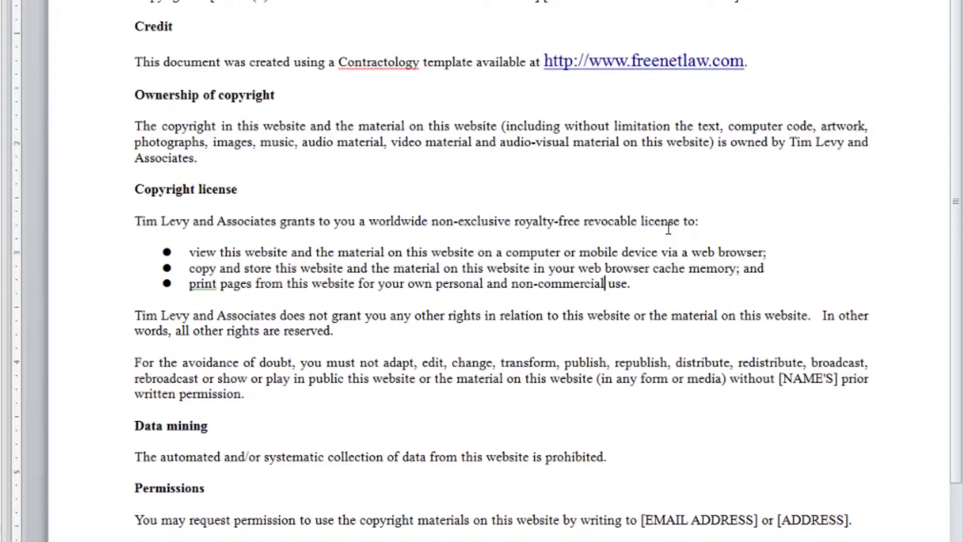
Step: Review the remaining [NAME'S], [EMAIL ADDRESS] and [ADDRESS] placeholders down to the Infringing material section
click(374, 334)
scroll(374, 334, down, 6)
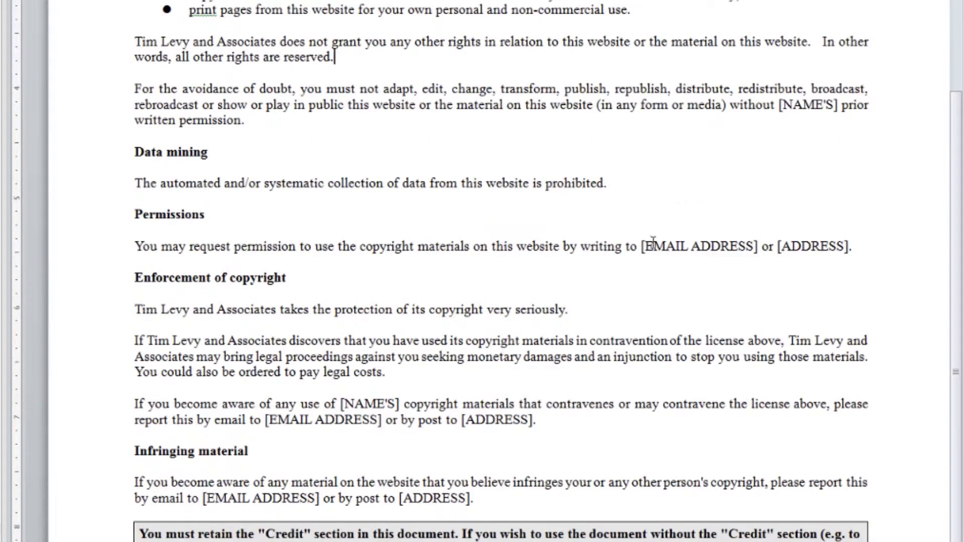
click(794, 105)
click(504, 422)
scroll(508, 454, down, 2)
click(524, 406)
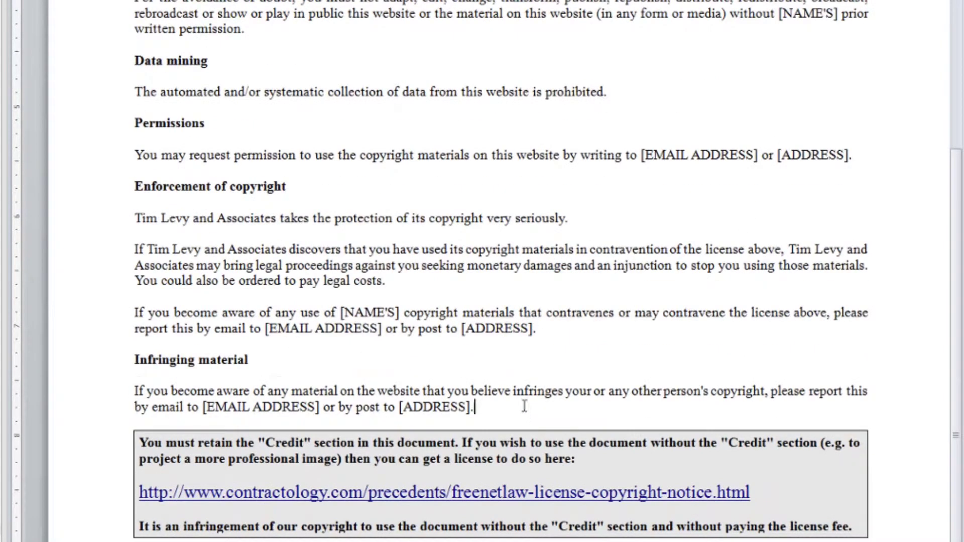
scroll(555, 318, up, 9)
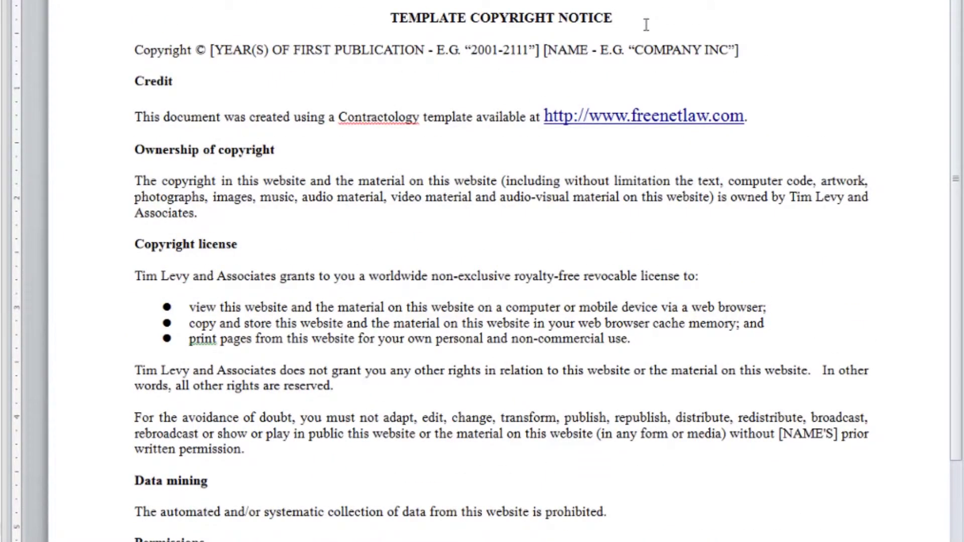
Step: Highlight the template's Credit section, and compare it with the Credit text at the end of the website's Terms And Conditions page
drag(759, 116, 135, 87)
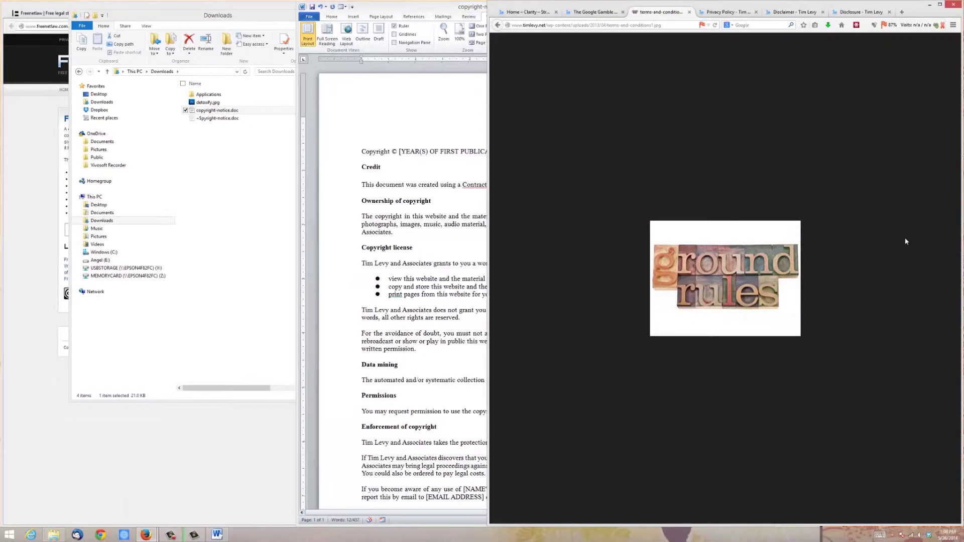
click(498, 25)
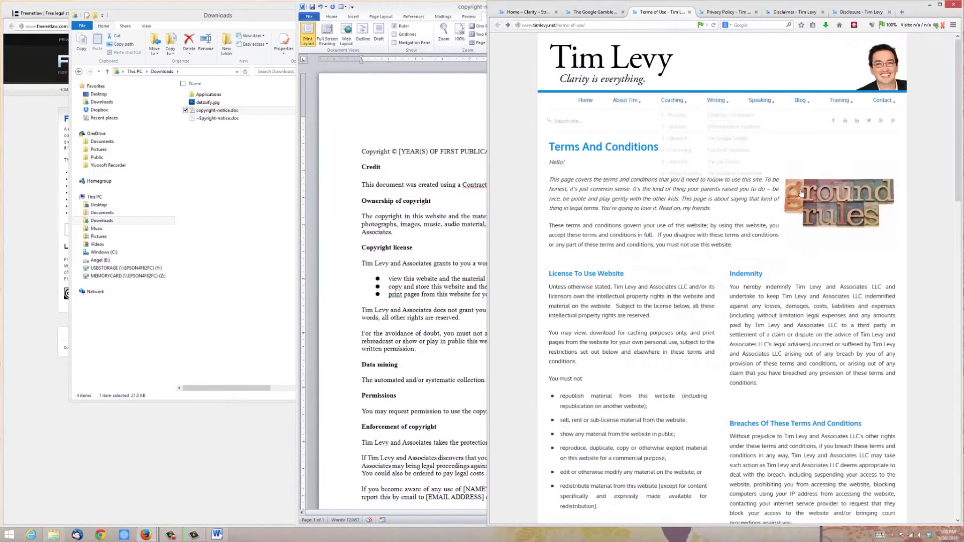
scroll(845, 225, down, 10)
scroll(845, 225, down, 10)
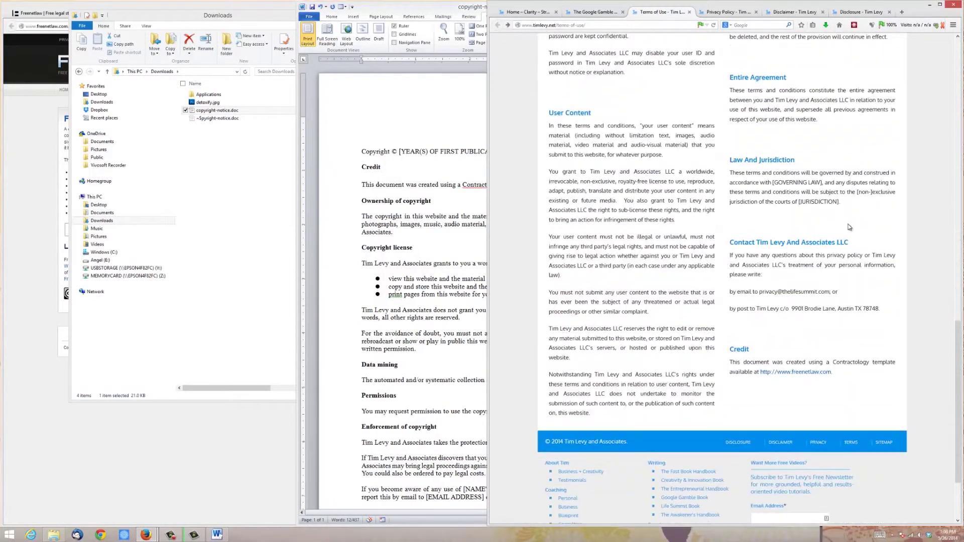
drag(831, 375, 728, 347)
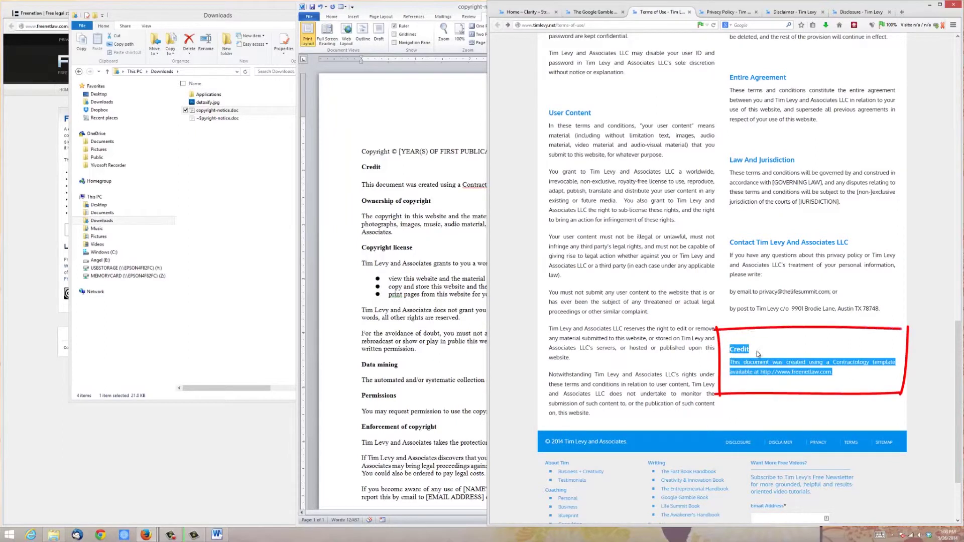
click(784, 351)
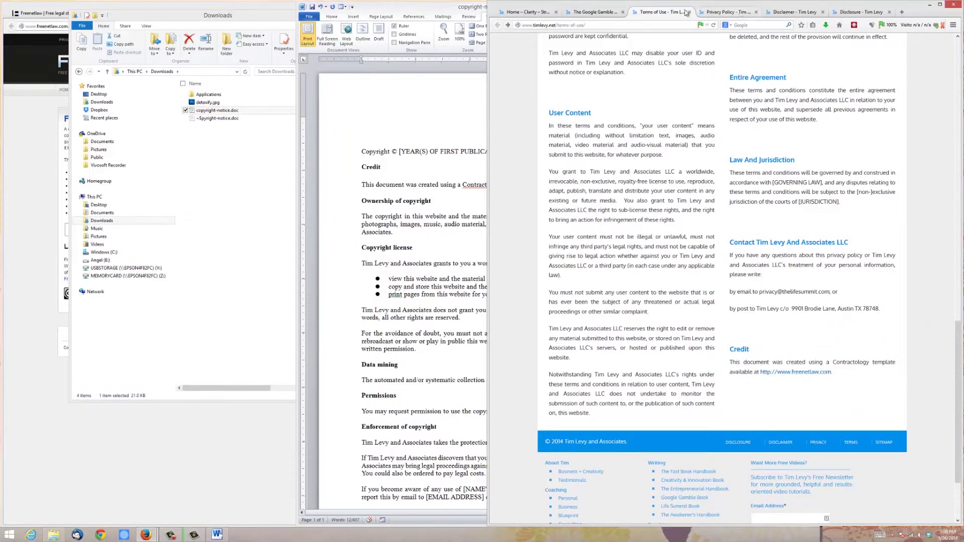
Step: Close all the browser tabs showing the example website's pages
middle_click(668, 18)
middle_click(668, 18)
middle_click(669, 18)
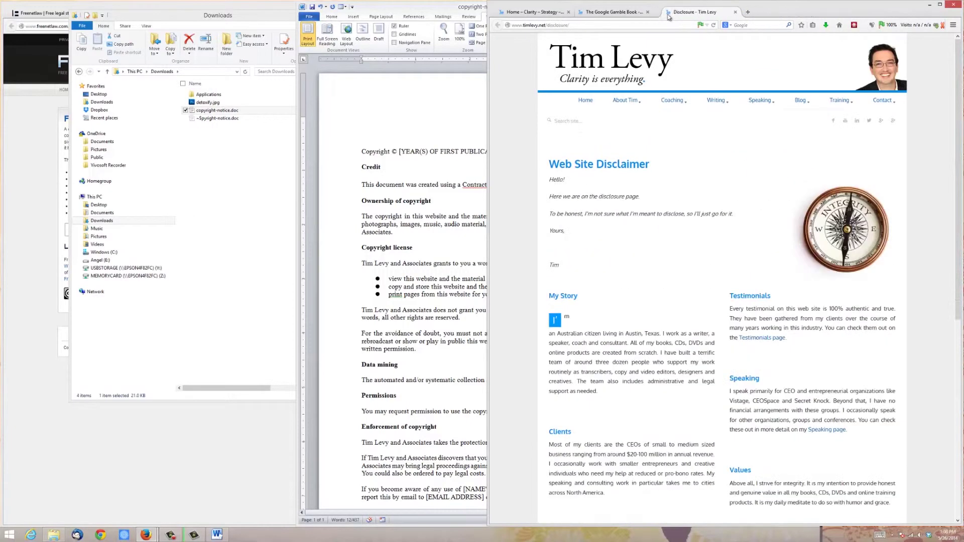
middle_click(669, 18)
key(ctrl+w)
key(ctrl+w)
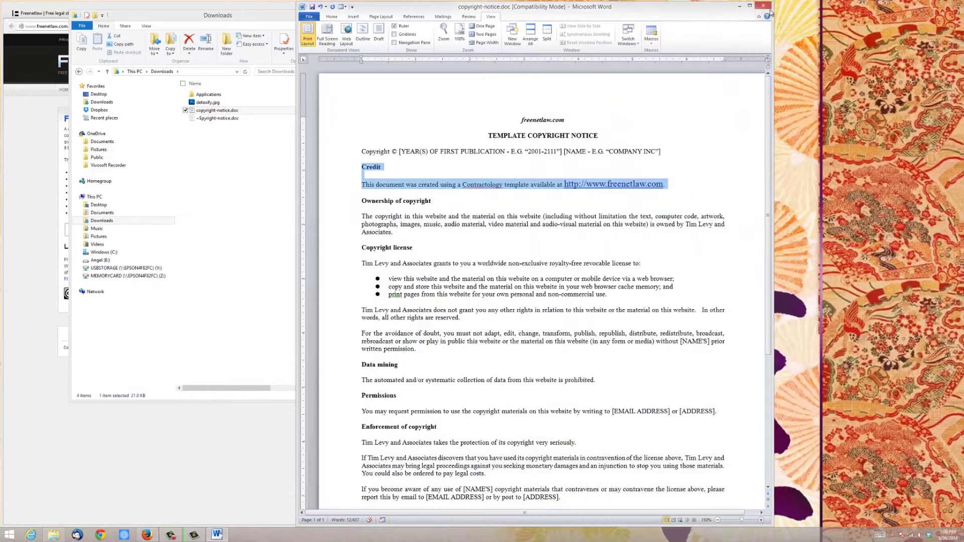
Step: Close copyright-notice.doc without saving its changes, and close the Downloads folder window
click(769, 7)
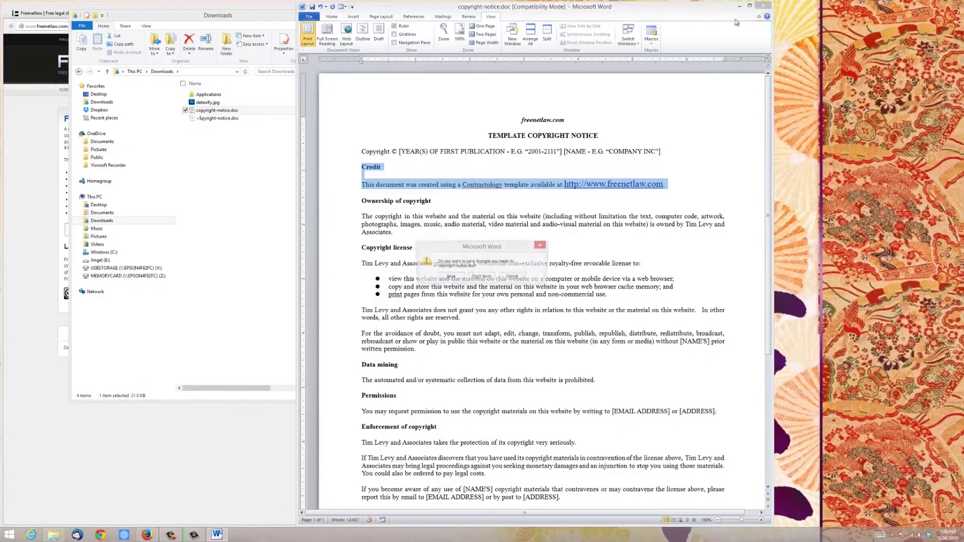
click(482, 277)
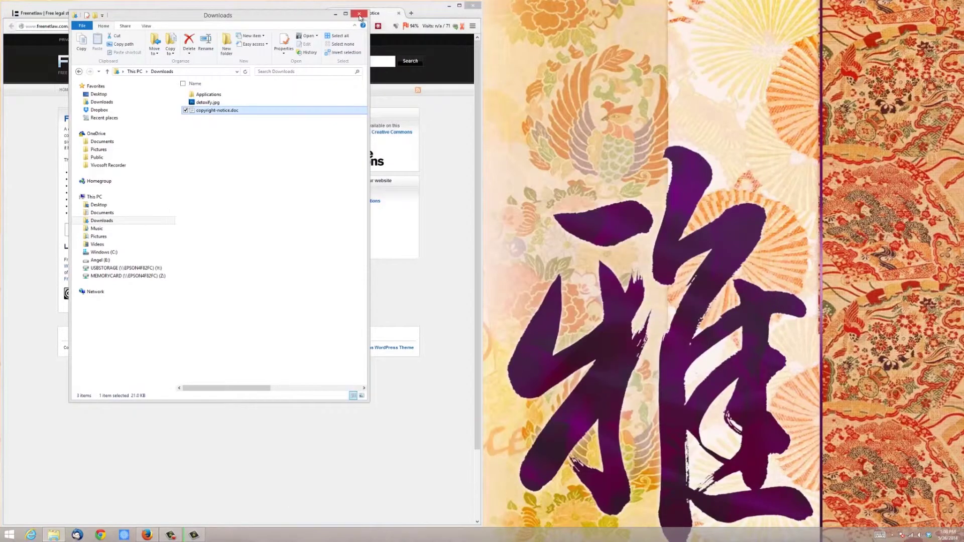
click(359, 15)
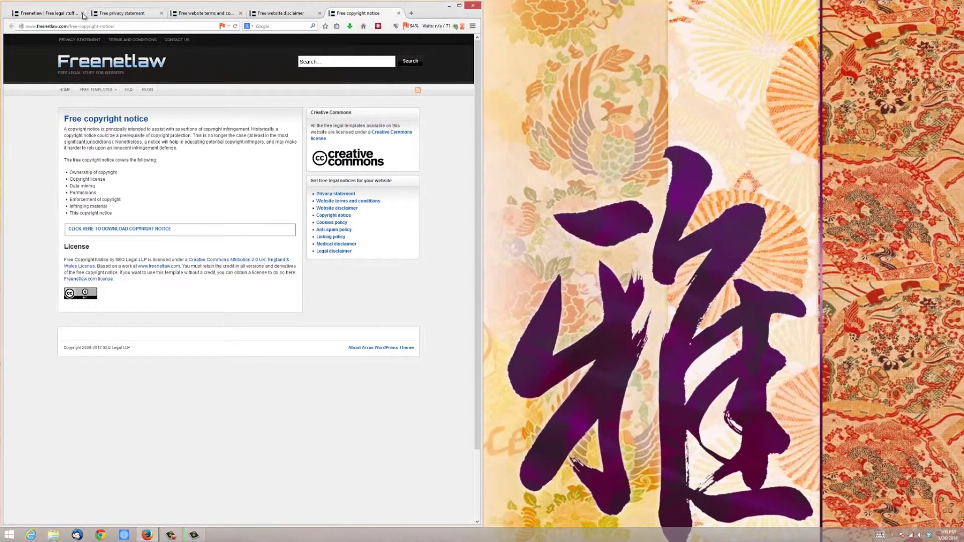
Step: Return to the Freenetlaw home page in the browser, and move its window to the middle of the desktop
click(51, 15)
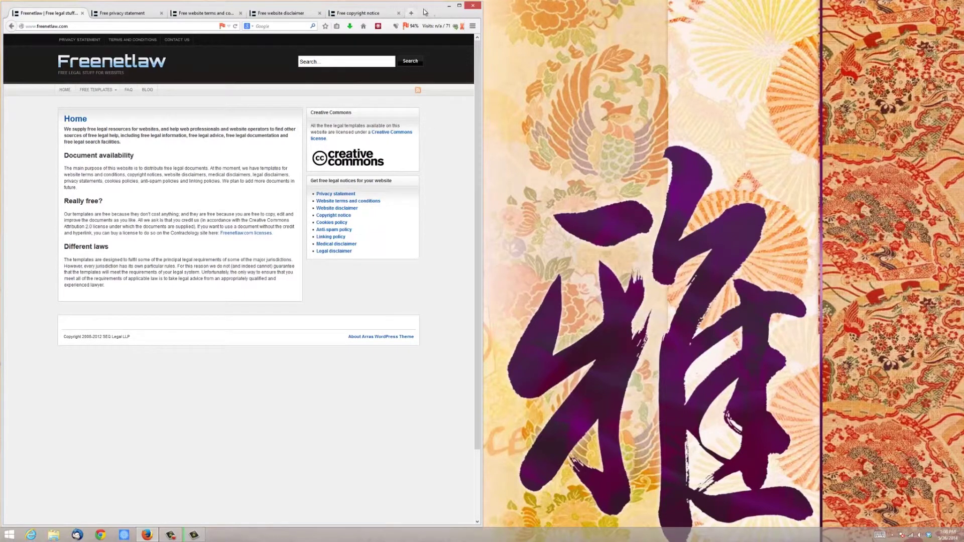
drag(401, 7, 691, 7)
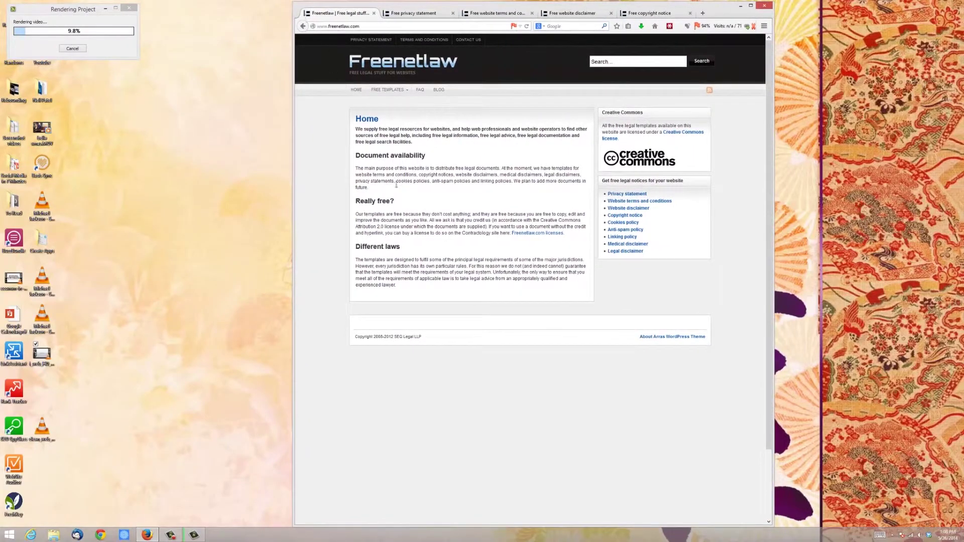